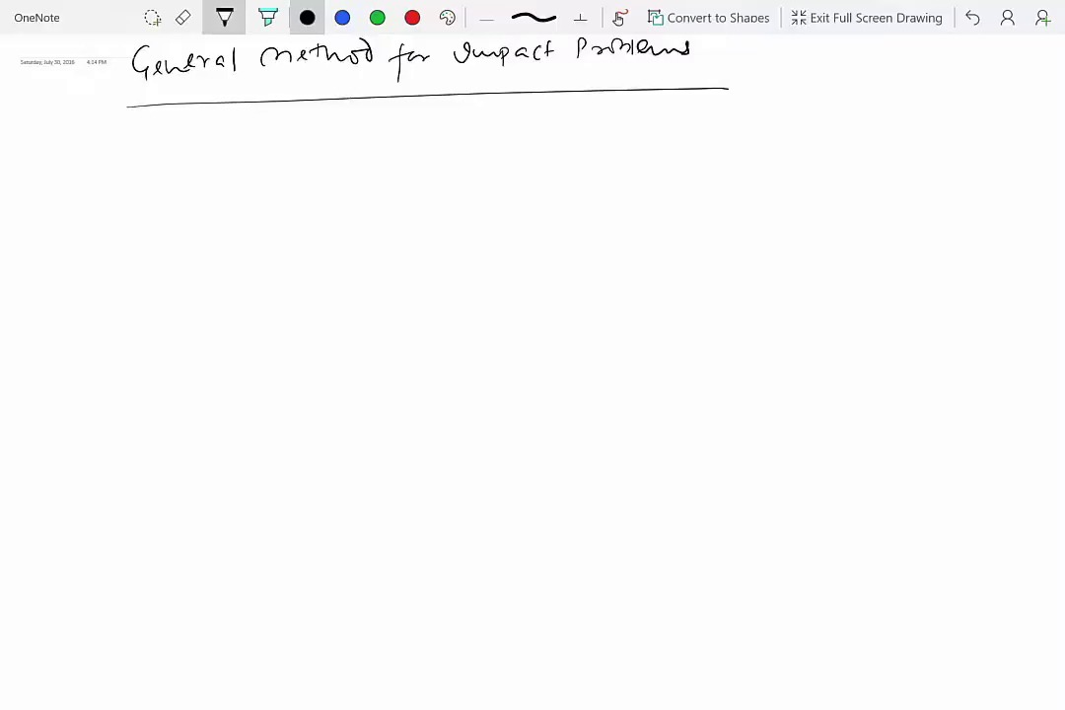
Handwrite an underlined 'Step 1:' and then 'Choose a coordinate system and draw it.'.
{"action": "mouse_move", "coordinate": [69, 135]}
{"action": "left_mouse_down"}
{"action": "mouse_move", "coordinate": [61, 153]}
{"action": "mouse_move", "coordinate": [122, 156]}
{"action": "left_mouse_up"}
{"action": "left_click", "coordinate": [128, 149]}
{"action": "mouse_move", "coordinate": [216, 136]}
{"action": "left_mouse_down"}
{"action": "mouse_move", "coordinate": [276, 146]}
{"action": "mouse_move", "coordinate": [365, 125]}
{"action": "mouse_move", "coordinate": [370, 138]}
{"action": "mouse_move", "coordinate": [409, 123]}
{"action": "mouse_move", "coordinate": [456, 139]}
{"action": "left_mouse_up"}
{"action": "mouse_move", "coordinate": [458, 122]}
{"action": "left_mouse_down"}
{"action": "mouse_move", "coordinate": [461, 138]}
{"action": "mouse_move", "coordinate": [465, 128]}
{"action": "left_mouse_up"}
{"action": "left_click_drag", "start_coordinate": [467, 130], "coordinate": [513, 136]}
{"action": "mouse_move", "coordinate": [518, 126]}
{"action": "left_mouse_down"}
{"action": "mouse_move", "coordinate": [551, 128]}
{"action": "mouse_move", "coordinate": [641, 124]}
{"action": "left_mouse_up"}
{"action": "mouse_move", "coordinate": [654, 117]}
{"action": "left_mouse_down"}
{"action": "mouse_move", "coordinate": [648, 125]}
{"action": "mouse_move", "coordinate": [661, 126]}
{"action": "mouse_move", "coordinate": [690, 105]}
{"action": "mouse_move", "coordinate": [775, 114]}
{"action": "left_mouse_up"}
Finish Step 1, then handwrite an underlined 'Step 2:' label followed by 'Draw impact-relevant'.
{"action": "left_click_drag", "start_coordinate": [792, 110], "coordinate": [794, 111]}
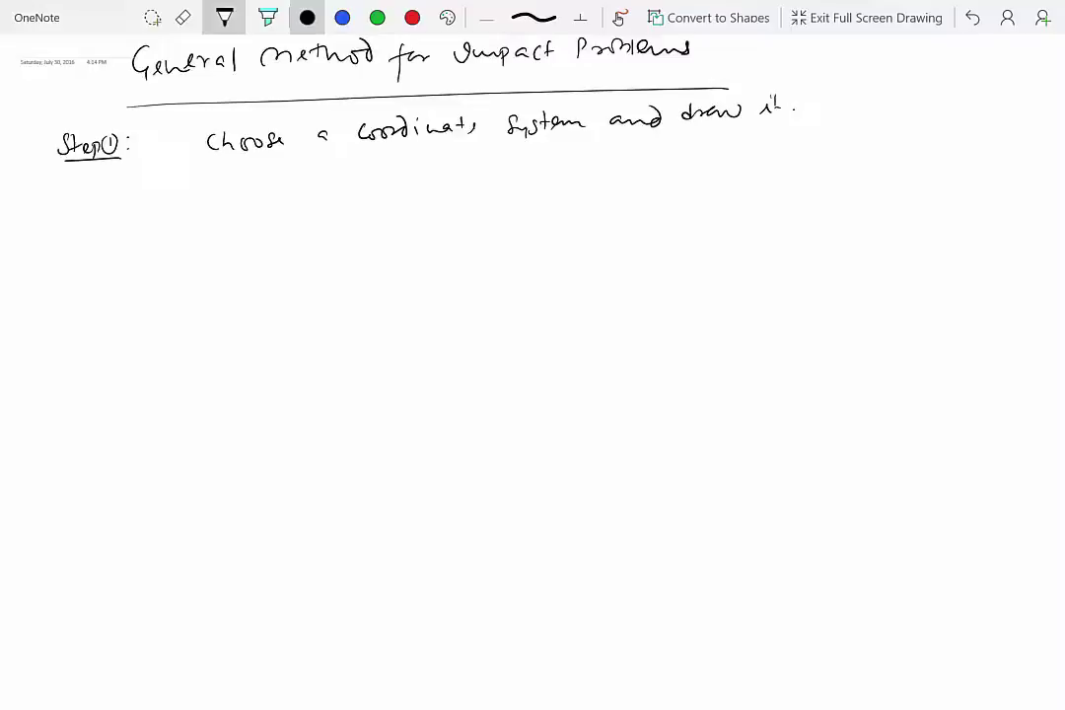
{"action": "mouse_move", "coordinate": [68, 190]}
{"action": "left_mouse_down"}
{"action": "mouse_move", "coordinate": [60, 205]}
{"action": "mouse_move", "coordinate": [106, 195]}
{"action": "mouse_move", "coordinate": [126, 207]}
{"action": "mouse_move", "coordinate": [114, 214]}
{"action": "left_mouse_up"}
{"action": "left_click_drag", "start_coordinate": [132, 194], "coordinate": [132, 203]}
{"action": "mouse_move", "coordinate": [221, 190]}
{"action": "left_mouse_down"}
{"action": "mouse_move", "coordinate": [210, 203]}
{"action": "mouse_move", "coordinate": [281, 192]}
{"action": "mouse_move", "coordinate": [414, 197]}
{"action": "left_mouse_up"}
{"action": "mouse_move", "coordinate": [426, 182]}
{"action": "left_mouse_down"}
{"action": "mouse_move", "coordinate": [430, 199]}
{"action": "mouse_move", "coordinate": [446, 190]}
{"action": "left_mouse_up"}
{"action": "mouse_move", "coordinate": [480, 185]}
{"action": "left_mouse_down"}
{"action": "mouse_move", "coordinate": [499, 192]}
{"action": "mouse_move", "coordinate": [507, 178]}
{"action": "left_mouse_up"}
{"action": "left_click_drag", "start_coordinate": [511, 190], "coordinate": [623, 173]}
Continue the Step 2 line with 'FBDs of the system as a whole'.
{"action": "left_click_drag", "start_coordinate": [627, 170], "coordinate": [629, 178]}
{"action": "left_click_drag", "start_coordinate": [631, 173], "coordinate": [697, 178]}
{"action": "left_click_drag", "start_coordinate": [692, 168], "coordinate": [743, 168]}
{"action": "left_click_drag", "start_coordinate": [736, 158], "coordinate": [835, 172]}
{"action": "mouse_move", "coordinate": [840, 148]}
{"action": "left_mouse_down"}
{"action": "mouse_move", "coordinate": [846, 168]}
{"action": "mouse_move", "coordinate": [864, 165]}
{"action": "mouse_move", "coordinate": [869, 151]}
{"action": "left_mouse_up"}
{"action": "left_click_drag", "start_coordinate": [868, 155], "coordinate": [945, 155]}
{"action": "mouse_move", "coordinate": [247, 237]}
{"action": "left_mouse_down"}
{"action": "mouse_move", "coordinate": [249, 247]}
{"action": "mouse_move", "coordinate": [286, 235]}
{"action": "mouse_move", "coordinate": [299, 244]}
{"action": "left_mouse_up"}
{"action": "left_click_drag", "start_coordinate": [302, 237], "coordinate": [315, 245]}
{"action": "left_click_drag", "start_coordinate": [319, 240], "coordinate": [331, 238]}
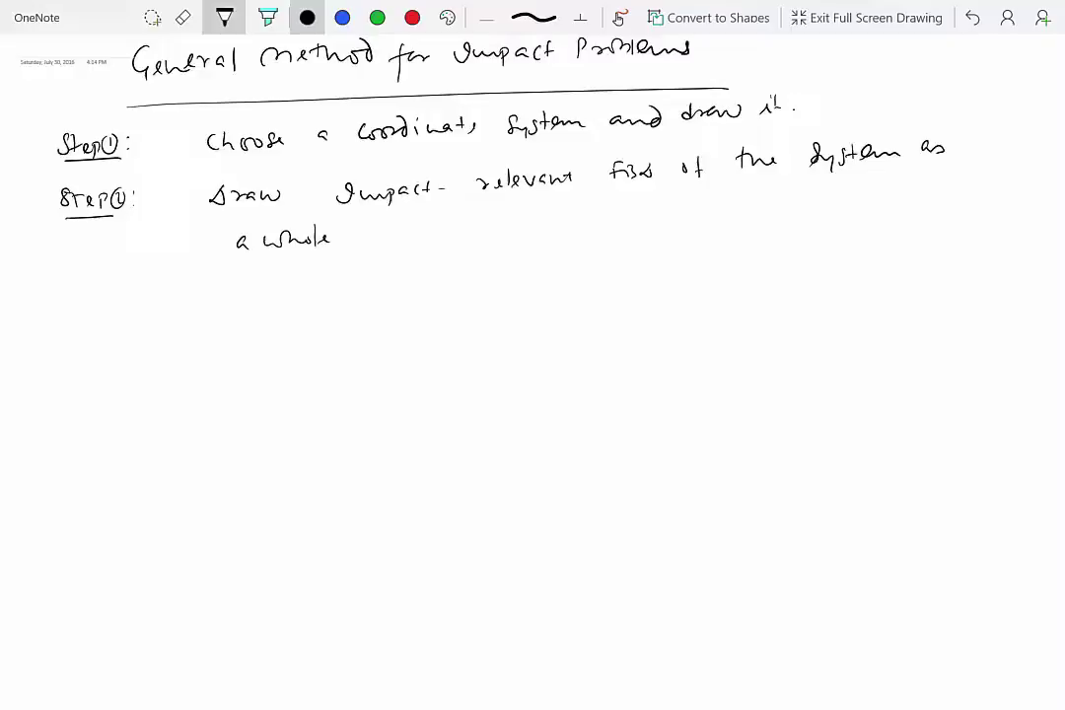
Underline 'Impact-relevant FBDs' in blue ink, then go back to black ink.
{"action": "left_click", "coordinate": [342, 18]}
{"action": "left_click_drag", "start_coordinate": [337, 205], "coordinate": [653, 184]}
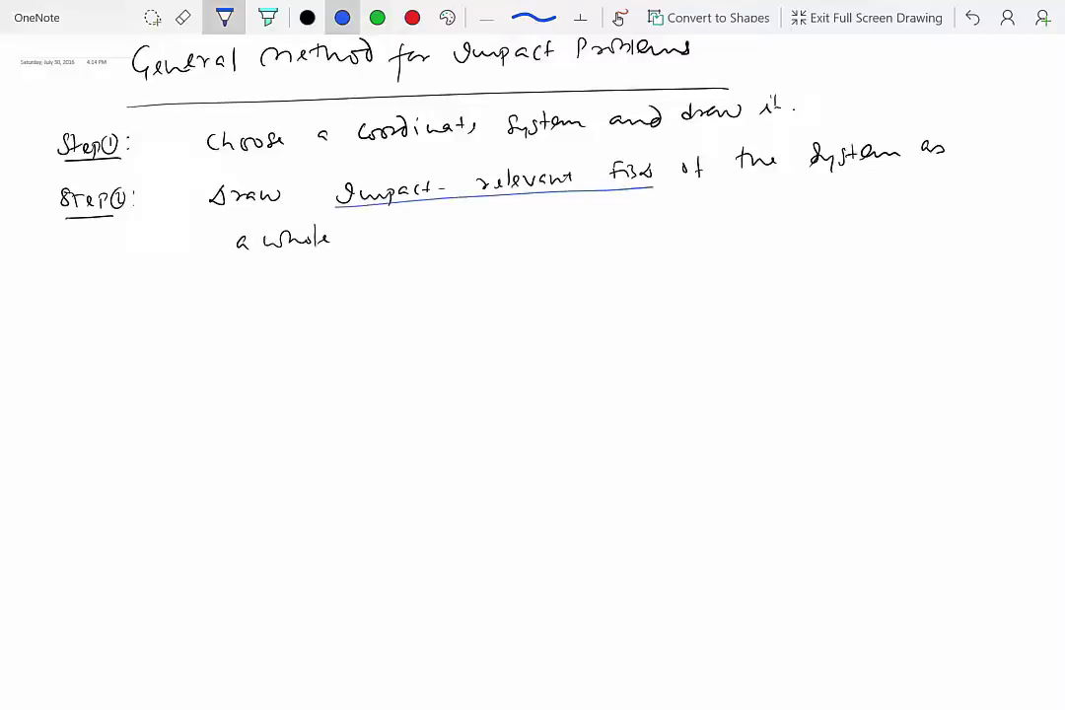
{"action": "left_click", "coordinate": [307, 18]}
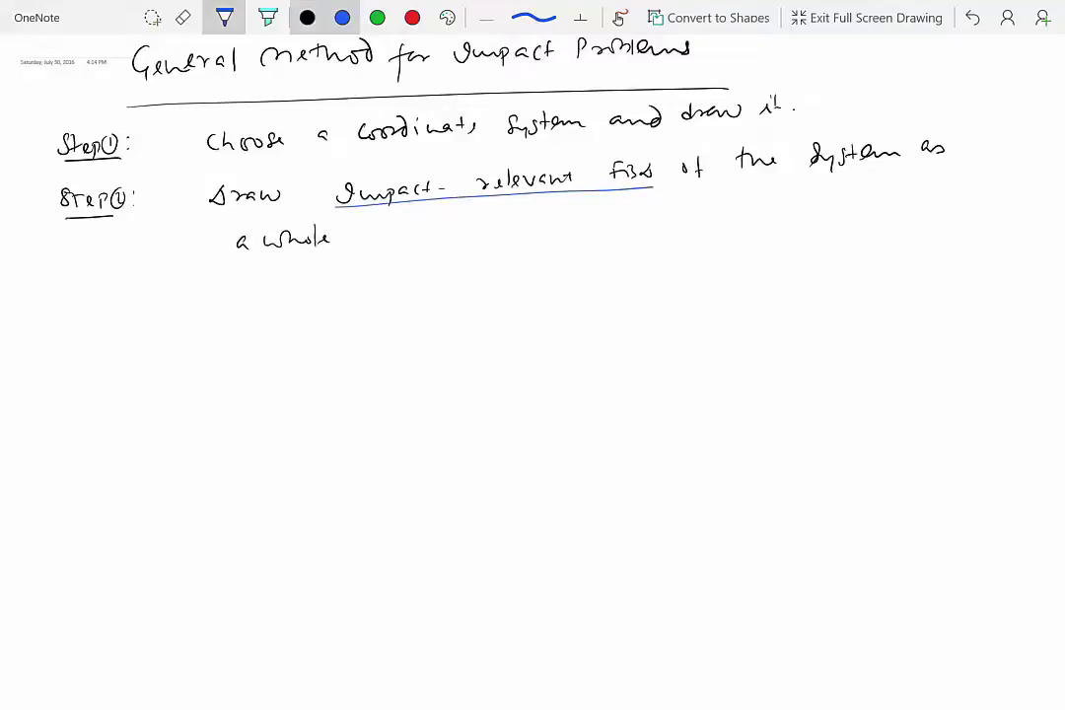
{"action": "scroll", "coordinate": [533, 355], "scroll_direction": "down", "scroll_amount": 2}
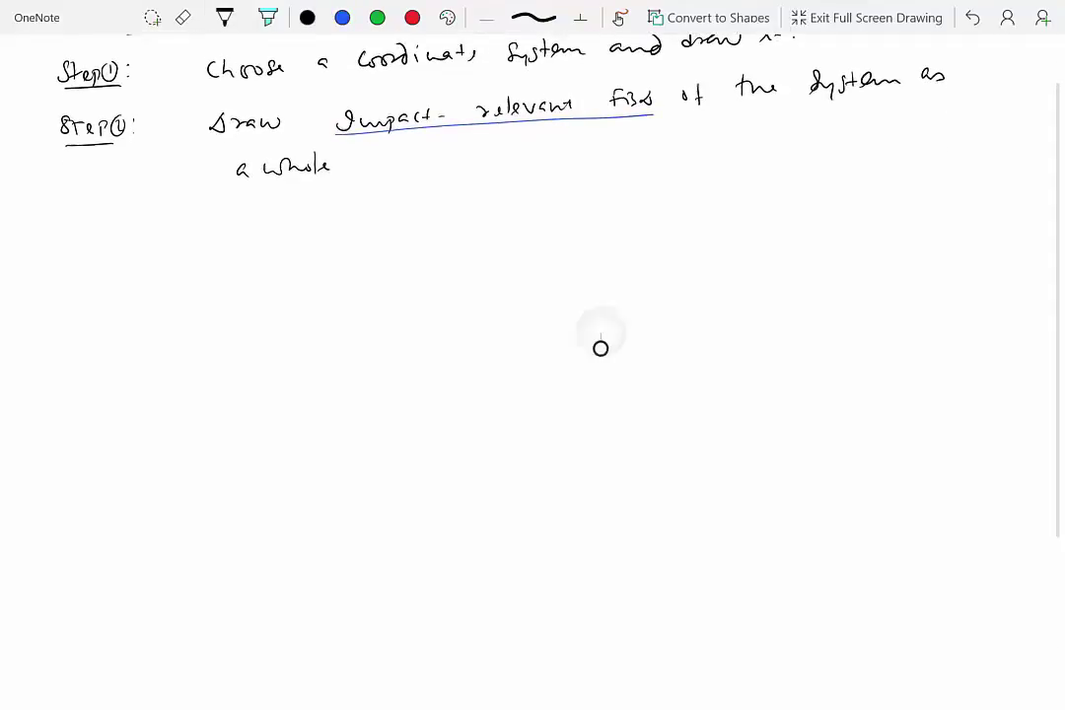
Complete Step 2 with ', and of individual particles'.
{"action": "mouse_move", "coordinate": [347, 169]}
{"action": "left_mouse_down"}
{"action": "mouse_move", "coordinate": [343, 182]}
{"action": "mouse_move", "coordinate": [390, 164]}
{"action": "mouse_move", "coordinate": [544, 158]}
{"action": "left_mouse_up"}
{"action": "mouse_move", "coordinate": [555, 154]}
{"action": "left_mouse_down"}
{"action": "mouse_move", "coordinate": [558, 142]}
{"action": "mouse_move", "coordinate": [566, 158]}
{"action": "mouse_move", "coordinate": [582, 150]}
{"action": "left_mouse_up"}
{"action": "mouse_move", "coordinate": [586, 150]}
{"action": "left_mouse_down"}
{"action": "mouse_move", "coordinate": [605, 138]}
{"action": "mouse_move", "coordinate": [621, 150]}
{"action": "left_mouse_up"}
{"action": "mouse_move", "coordinate": [629, 146]}
{"action": "left_mouse_down"}
{"action": "mouse_move", "coordinate": [690, 156]}
{"action": "mouse_move", "coordinate": [704, 144]}
{"action": "left_mouse_up"}
{"action": "left_click_drag", "start_coordinate": [707, 148], "coordinate": [732, 136]}
{"action": "left_click_drag", "start_coordinate": [736, 138], "coordinate": [748, 144]}
{"action": "mouse_move", "coordinate": [758, 130]}
{"action": "left_mouse_down"}
{"action": "mouse_move", "coordinate": [761, 144]}
{"action": "mouse_move", "coordinate": [778, 134]}
{"action": "left_mouse_up"}
{"action": "left_click_drag", "start_coordinate": [781, 130], "coordinate": [788, 139]}
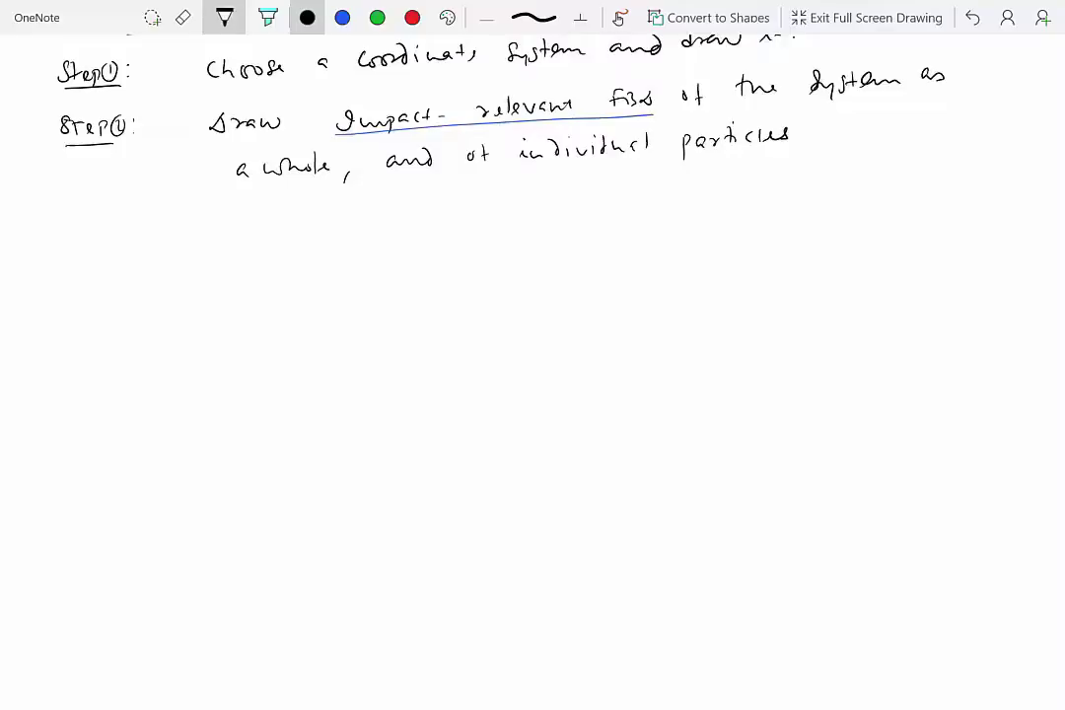
In red ink, begin the note with 'Do not show Non-impulsive'.
{"action": "left_click", "coordinate": [412, 18]}
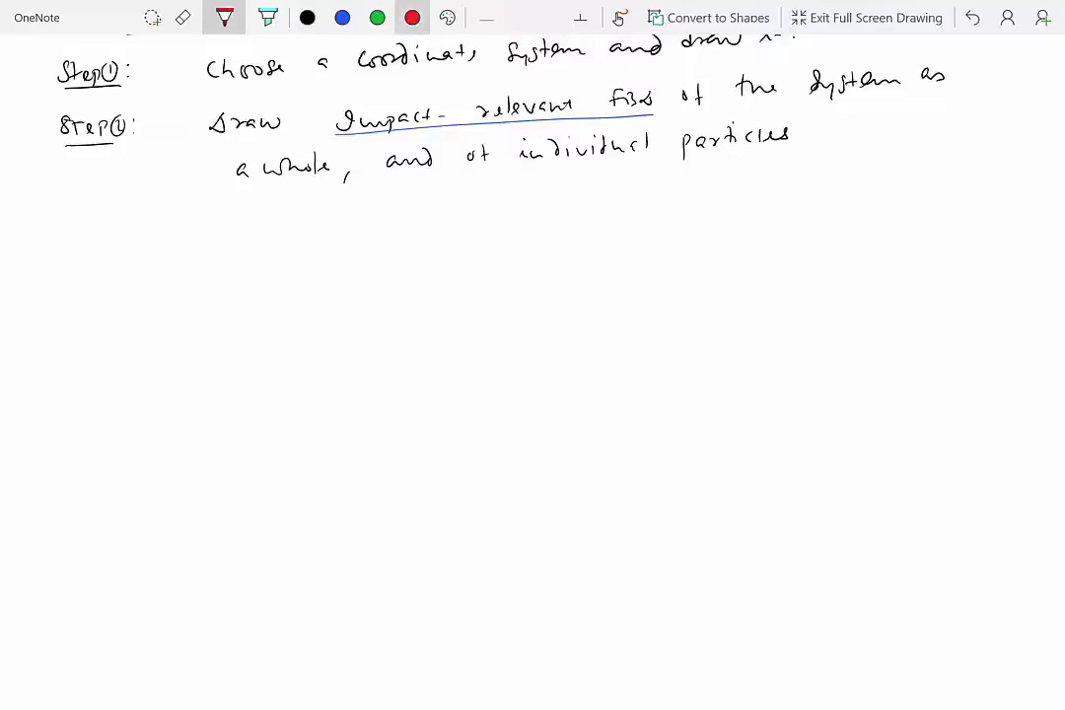
{"action": "mouse_move", "coordinate": [380, 204]}
{"action": "left_mouse_down"}
{"action": "mouse_move", "coordinate": [386, 215]}
{"action": "mouse_move", "coordinate": [398, 208]}
{"action": "left_mouse_up"}
{"action": "left_click_drag", "start_coordinate": [433, 201], "coordinate": [449, 208]}
{"action": "left_click_drag", "start_coordinate": [452, 203], "coordinate": [467, 208]}
{"action": "left_click_drag", "start_coordinate": [458, 201], "coordinate": [513, 207]}
{"action": "mouse_move", "coordinate": [525, 192]}
{"action": "left_mouse_down"}
{"action": "mouse_move", "coordinate": [536, 207]}
{"action": "mouse_move", "coordinate": [622, 186]}
{"action": "mouse_move", "coordinate": [659, 190]}
{"action": "left_mouse_up"}
{"action": "left_click_drag", "start_coordinate": [663, 188], "coordinate": [727, 186]}
{"action": "mouse_move", "coordinate": [731, 177]}
{"action": "left_mouse_down"}
{"action": "mouse_move", "coordinate": [733, 188]}
{"action": "mouse_move", "coordinate": [863, 170]}
{"action": "mouse_move", "coordinate": [898, 180]}
{"action": "mouse_move", "coordinate": [922, 160]}
{"action": "left_mouse_up"}
Continue the red note with 'forces (gravity, elastic forces,'.
{"action": "left_click_drag", "start_coordinate": [928, 162], "coordinate": [964, 170]}
{"action": "left_click_drag", "start_coordinate": [983, 165], "coordinate": [980, 176]}
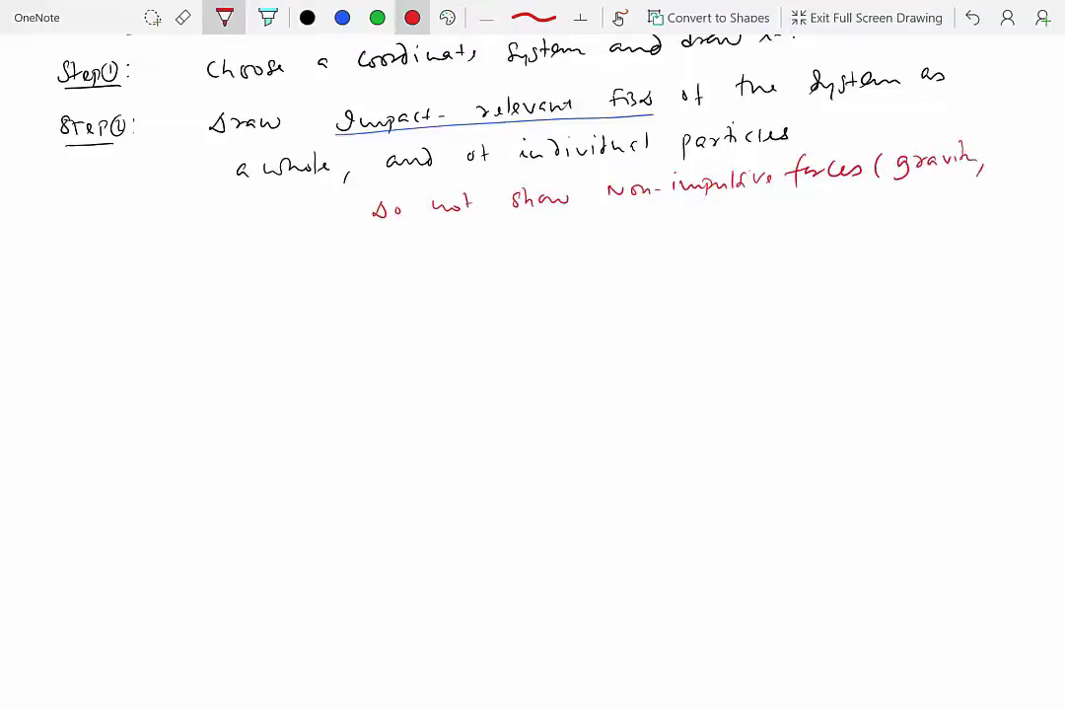
{"action": "left_click_drag", "start_coordinate": [891, 196], "coordinate": [904, 201]}
{"action": "left_click_drag", "start_coordinate": [914, 195], "coordinate": [922, 202]}
{"action": "left_click_drag", "start_coordinate": [935, 188], "coordinate": [934, 202]}
{"action": "left_click_drag", "start_coordinate": [930, 194], "coordinate": [945, 201]}
{"action": "left_click_drag", "start_coordinate": [954, 194], "coordinate": [1015, 198]}
{"action": "left_click_drag", "start_coordinate": [1023, 191], "coordinate": [1020, 200]}
Close the red note with 'Some Normal forces)' and return to the black pen.
{"action": "mouse_move", "coordinate": [893, 217]}
{"action": "left_mouse_down"}
{"action": "mouse_move", "coordinate": [884, 233]}
{"action": "mouse_move", "coordinate": [908, 231]}
{"action": "left_mouse_up"}
{"action": "left_click_drag", "start_coordinate": [911, 226], "coordinate": [948, 225]}
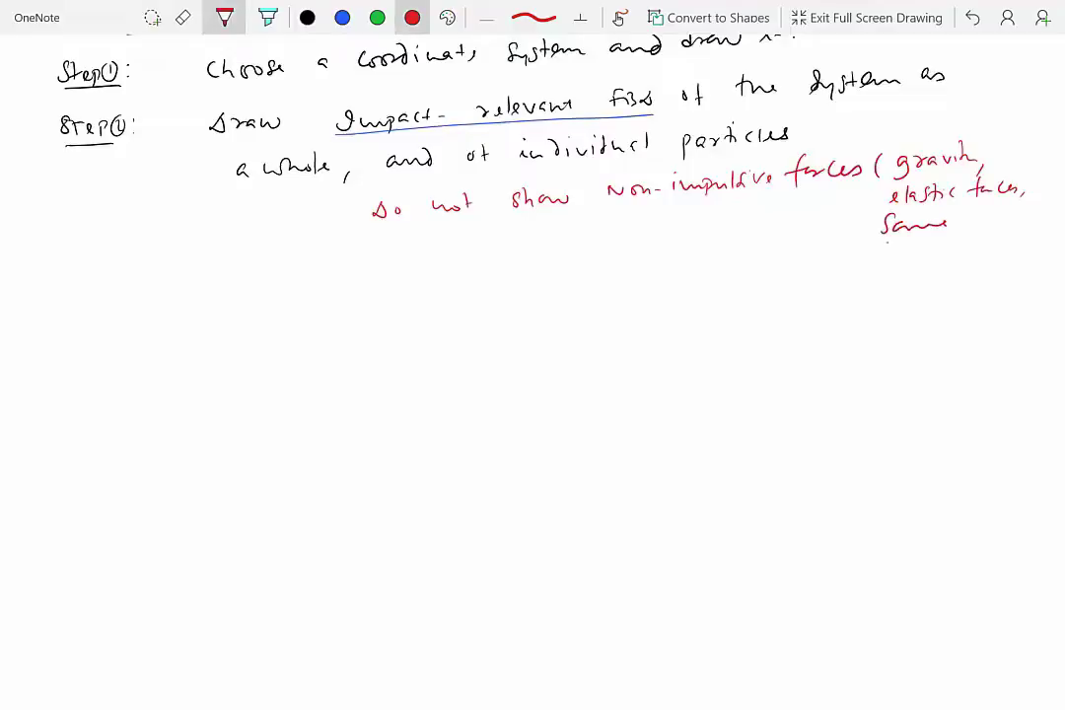
{"action": "left_click_drag", "start_coordinate": [885, 251], "coordinate": [922, 247]}
{"action": "left_click_drag", "start_coordinate": [924, 246], "coordinate": [1055, 247]}
{"action": "scroll", "coordinate": [532, 355], "scroll_direction": "down", "scroll_amount": 2}
{"action": "left_click", "coordinate": [225, 17]}
{"action": "left_click", "coordinate": [307, 18]}
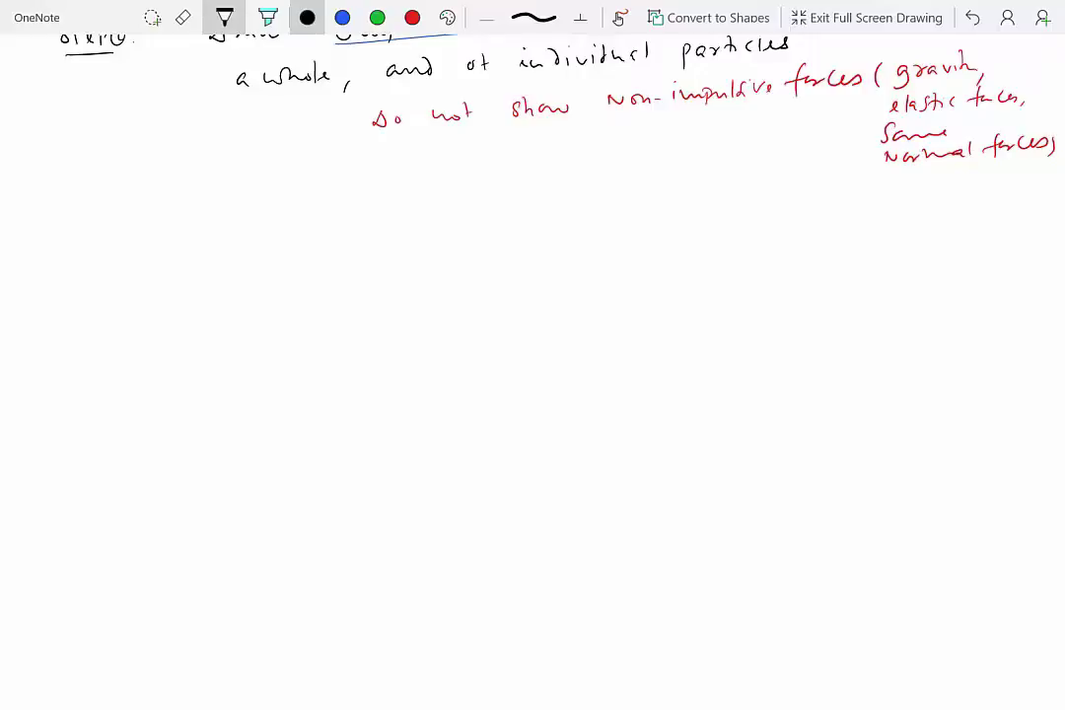
Sketch balls A and B on a ground line with upward arrows labelled 'N × Non-impulsive'.
{"action": "mouse_move", "coordinate": [455, 220]}
{"action": "left_mouse_down"}
{"action": "mouse_move", "coordinate": [448, 237]}
{"action": "mouse_move", "coordinate": [492, 251]}
{"action": "mouse_move", "coordinate": [481, 233]}
{"action": "mouse_move", "coordinate": [482, 242]}
{"action": "left_mouse_up"}
{"action": "left_click_drag", "start_coordinate": [347, 258], "coordinate": [611, 246]}
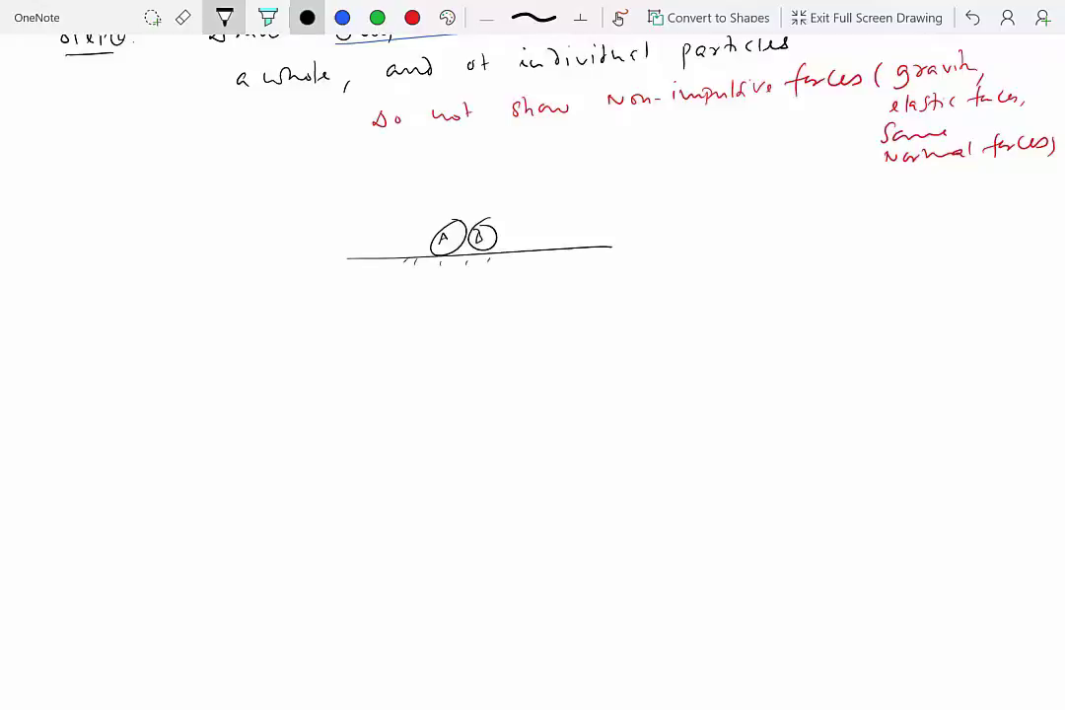
{"action": "left_click_drag", "start_coordinate": [445, 259], "coordinate": [443, 293]}
{"action": "left_click_drag", "start_coordinate": [486, 256], "coordinate": [486, 294]}
{"action": "left_click_drag", "start_coordinate": [501, 270], "coordinate": [548, 276]}
{"action": "mouse_move", "coordinate": [548, 263]}
{"action": "left_mouse_down"}
{"action": "mouse_move", "coordinate": [537, 276]}
{"action": "mouse_move", "coordinate": [572, 262]}
{"action": "left_mouse_up"}
{"action": "left_click_drag", "start_coordinate": [580, 263], "coordinate": [597, 271]}
{"action": "left_click_drag", "start_coordinate": [601, 266], "coordinate": [731, 255]}
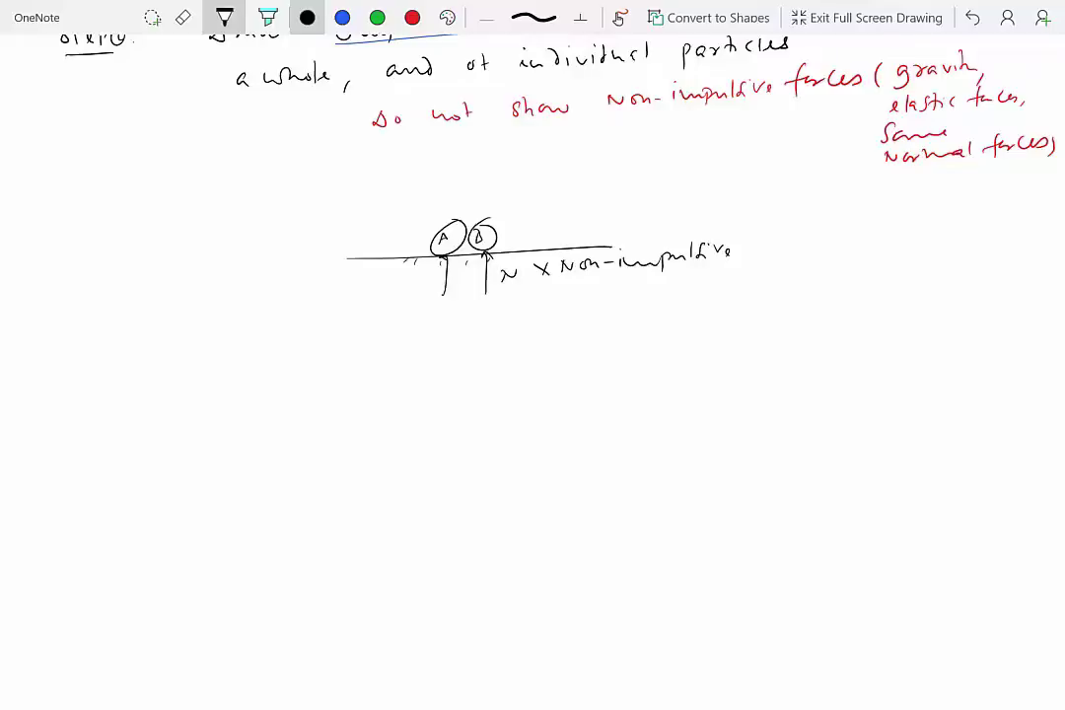
{"action": "scroll", "coordinate": [533, 355], "scroll_direction": "down", "scroll_amount": 3}
Draw a ground line, an incline with ball A, and a resting ball with an upward force arrow.
{"action": "left_click_drag", "start_coordinate": [315, 291], "coordinate": [609, 298]}
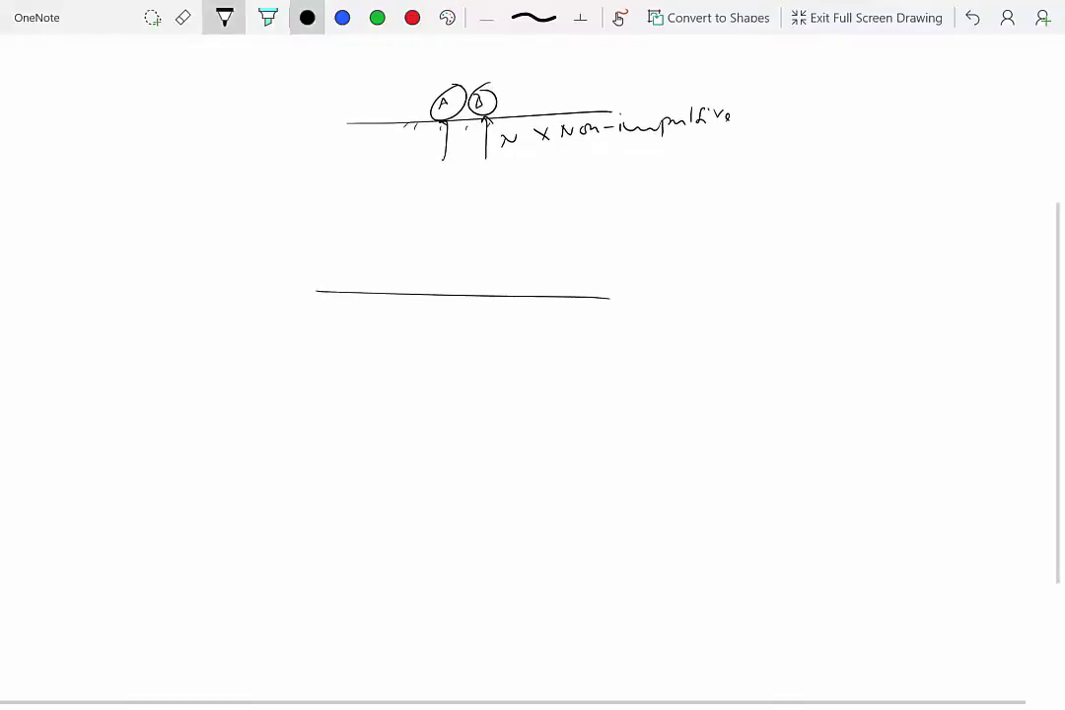
{"action": "left_click_drag", "start_coordinate": [385, 195], "coordinate": [460, 293]}
{"action": "left_click_drag", "start_coordinate": [420, 239], "coordinate": [448, 248]}
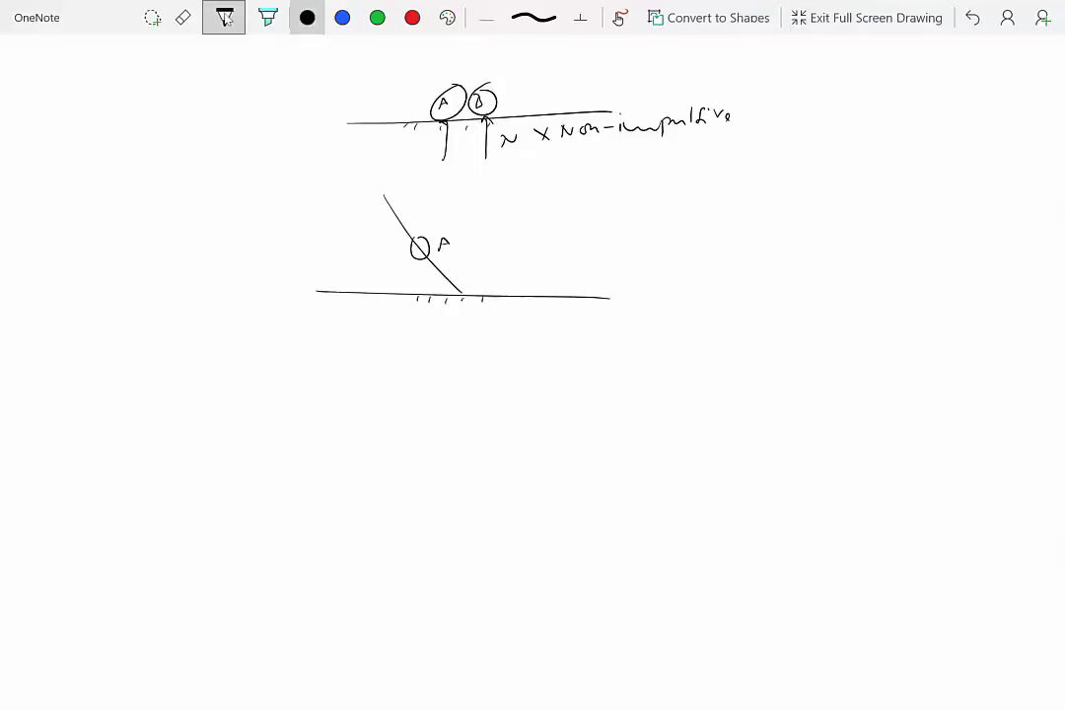
{"action": "left_click_drag", "start_coordinate": [473, 266], "coordinate": [469, 326]}
Label that force 'impulsive' and draw an ellipse around the word.
{"action": "mouse_move", "coordinate": [579, 249]}
{"action": "left_mouse_down"}
{"action": "mouse_move", "coordinate": [580, 264]}
{"action": "mouse_move", "coordinate": [656, 249]}
{"action": "mouse_move", "coordinate": [663, 262]}
{"action": "mouse_move", "coordinate": [702, 258]}
{"action": "left_mouse_up"}
{"action": "scroll", "coordinate": [532, 355], "scroll_direction": "up", "scroll_amount": 1}
{"action": "scroll", "coordinate": [533, 355], "scroll_direction": "up", "scroll_amount": 5}
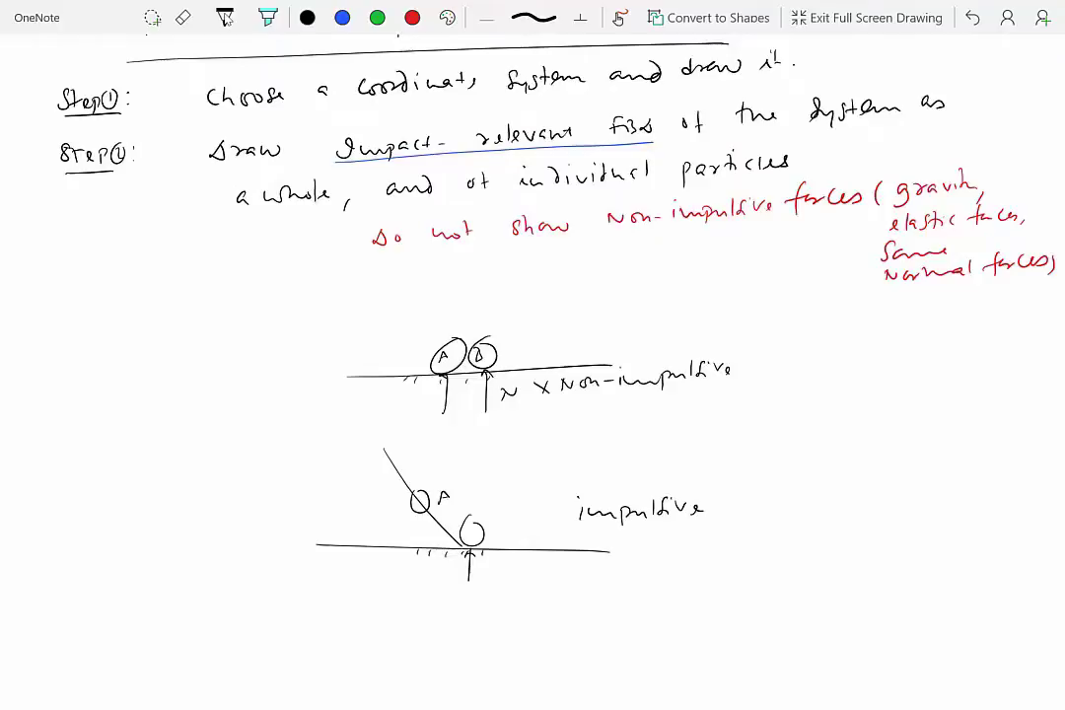
{"action": "left_click", "coordinate": [225, 17]}
{"action": "mouse_move", "coordinate": [611, 469]}
{"action": "left_mouse_down"}
{"action": "mouse_move", "coordinate": [558, 518]}
{"action": "mouse_move", "coordinate": [646, 468]}
{"action": "left_mouse_up"}
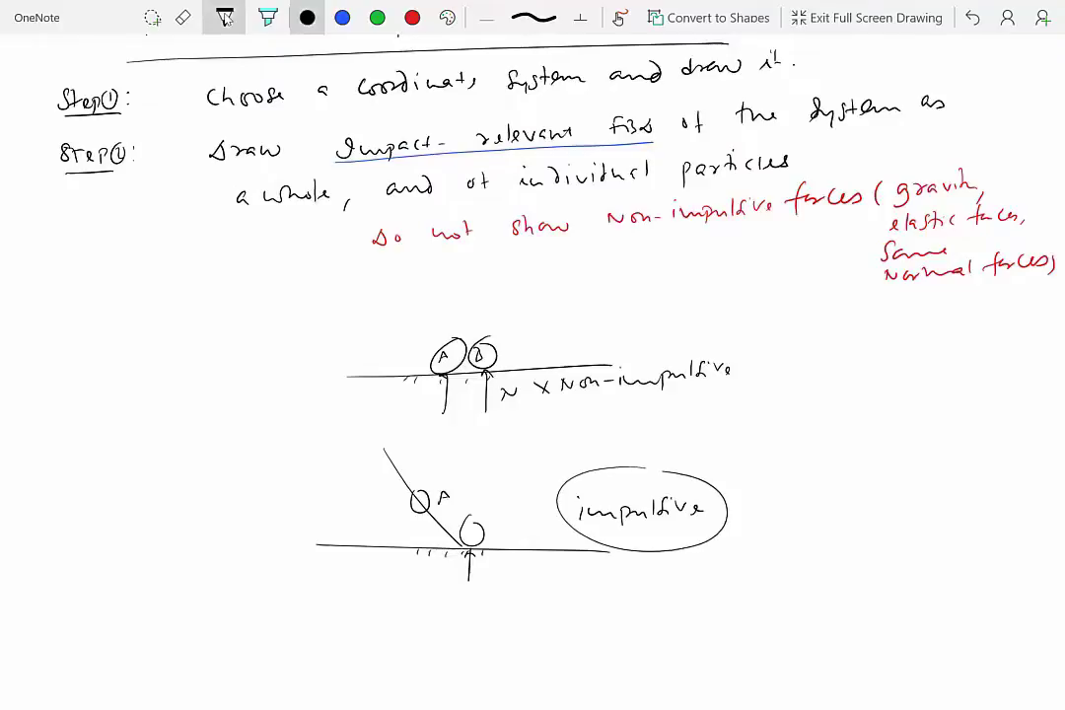
{"action": "scroll", "coordinate": [532, 355], "scroll_direction": "down", "scroll_amount": 10}
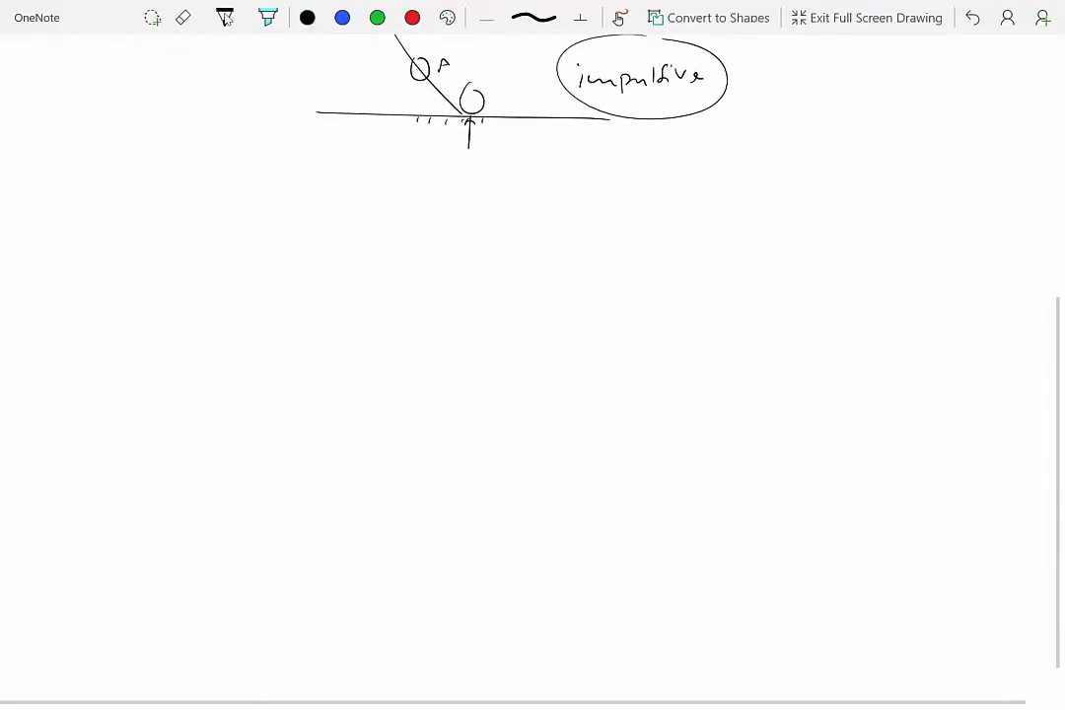
Handwrite an underlined 'Step 3:' label followed by 'Identify the directions in which linear'.
{"action": "mouse_move", "coordinate": [85, 205]}
{"action": "left_mouse_down"}
{"action": "mouse_move", "coordinate": [79, 225]}
{"action": "mouse_move", "coordinate": [129, 225]}
{"action": "mouse_move", "coordinate": [123, 208]}
{"action": "left_mouse_up"}
{"action": "left_click", "coordinate": [145, 214]}
{"action": "left_click", "coordinate": [145, 223]}
{"action": "left_click_drag", "start_coordinate": [78, 241], "coordinate": [128, 237]}
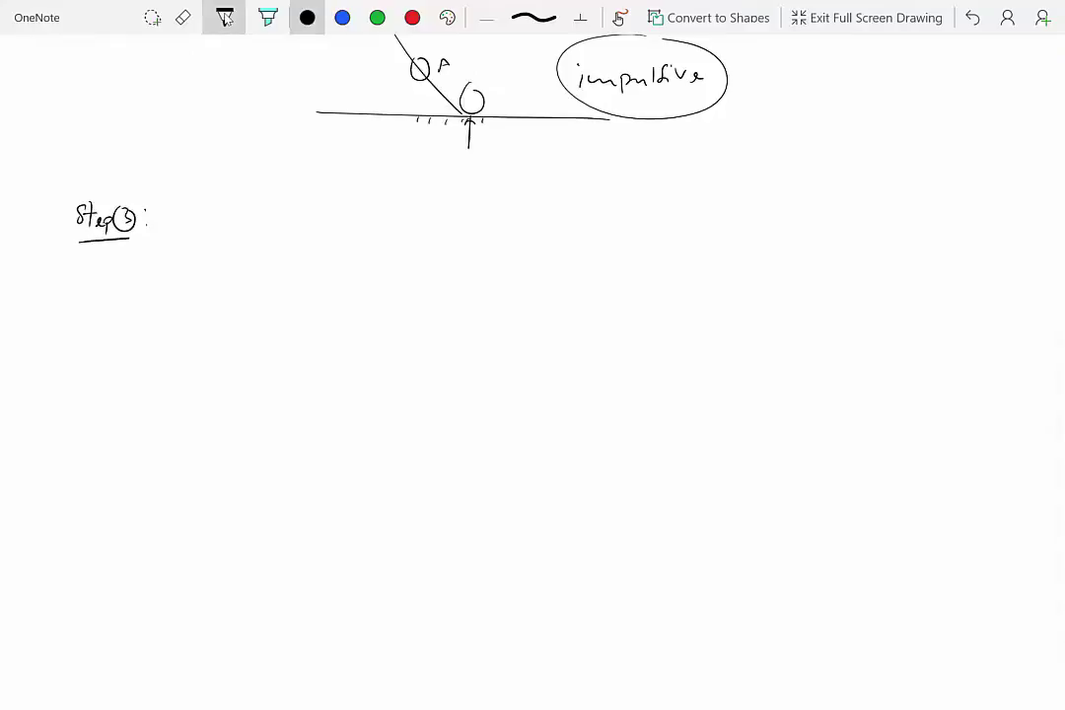
{"action": "mouse_move", "coordinate": [245, 211]}
{"action": "left_mouse_down"}
{"action": "mouse_move", "coordinate": [351, 241]}
{"action": "mouse_move", "coordinate": [408, 211]}
{"action": "mouse_move", "coordinate": [403, 225]}
{"action": "left_mouse_up"}
{"action": "mouse_move", "coordinate": [408, 209]}
{"action": "left_mouse_down"}
{"action": "mouse_move", "coordinate": [438, 222]}
{"action": "mouse_move", "coordinate": [543, 225]}
{"action": "left_mouse_up"}
{"action": "mouse_move", "coordinate": [550, 215]}
{"action": "left_mouse_down"}
{"action": "mouse_move", "coordinate": [656, 217]}
{"action": "mouse_move", "coordinate": [720, 196]}
{"action": "mouse_move", "coordinate": [774, 205]}
{"action": "mouse_move", "coordinate": [922, 194]}
{"action": "left_mouse_up"}
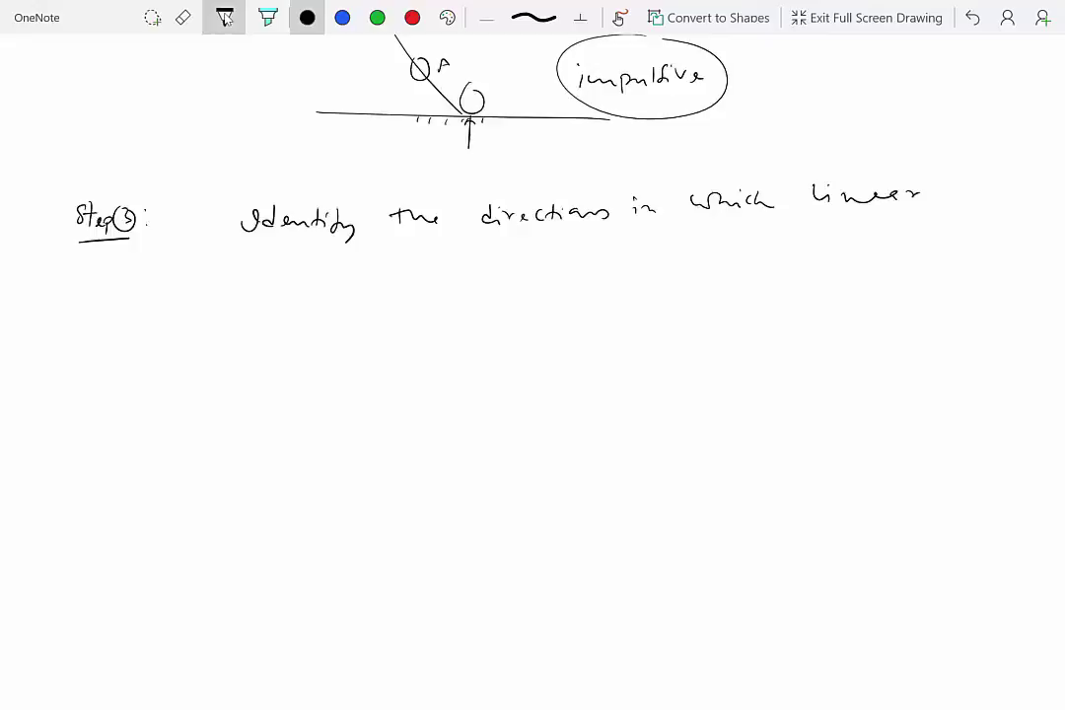
Finish Step 3 with 'momentum can be conserved.'.
{"action": "left_click_drag", "start_coordinate": [257, 276], "coordinate": [402, 272]}
{"action": "left_click_drag", "start_coordinate": [404, 262], "coordinate": [440, 264]}
{"action": "mouse_move", "coordinate": [514, 248]}
{"action": "left_mouse_down"}
{"action": "mouse_move", "coordinate": [563, 258]}
{"action": "mouse_move", "coordinate": [680, 241]}
{"action": "left_mouse_up"}
{"action": "left_click_drag", "start_coordinate": [683, 238], "coordinate": [705, 235]}
{"action": "left_click_drag", "start_coordinate": [738, 235], "coordinate": [800, 223]}
{"action": "left_click", "coordinate": [810, 231]}
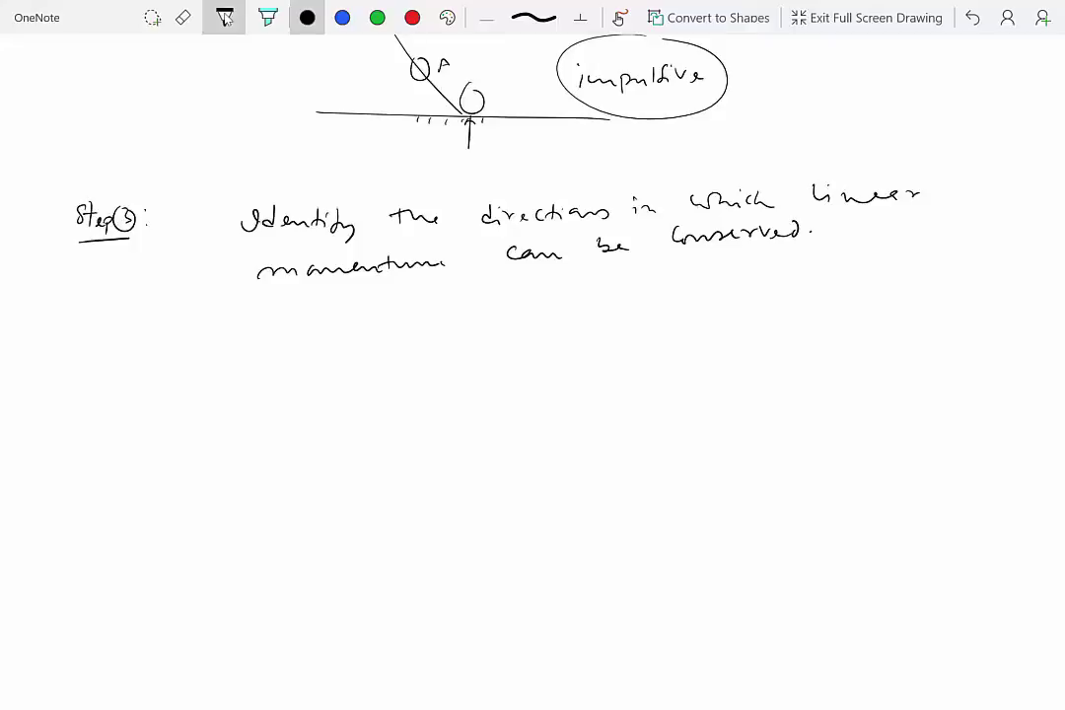
{"action": "scroll", "coordinate": [533, 355], "scroll_direction": "up", "scroll_amount": 5}
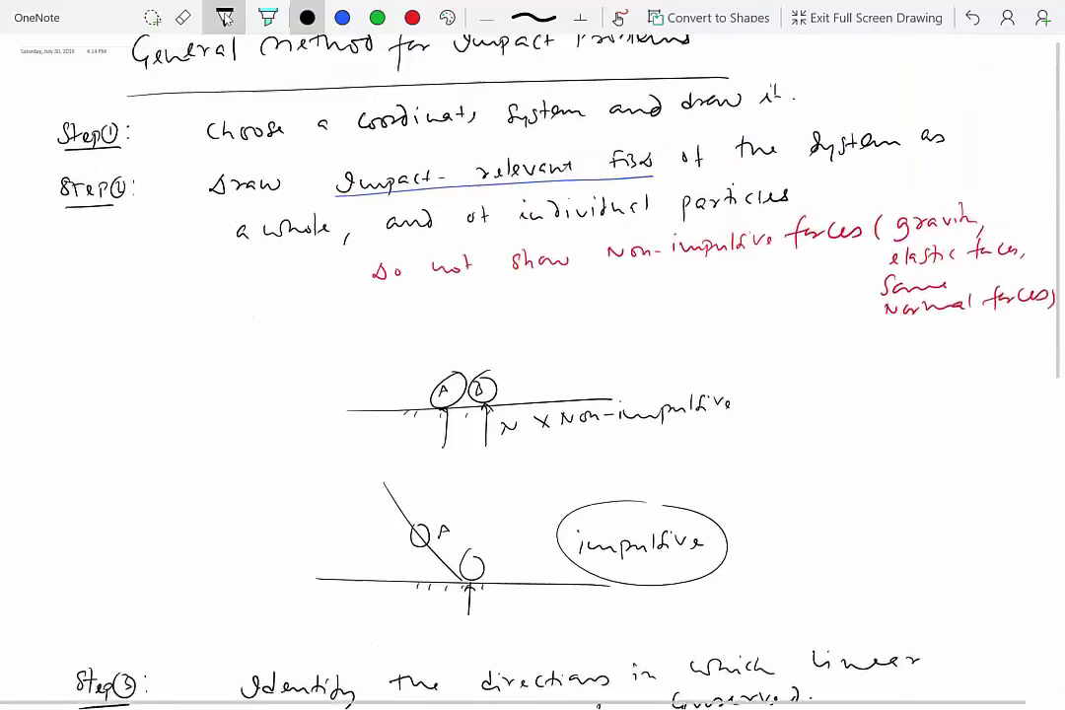
{"action": "scroll", "coordinate": [533, 355], "scroll_direction": "down", "scroll_amount": 4}
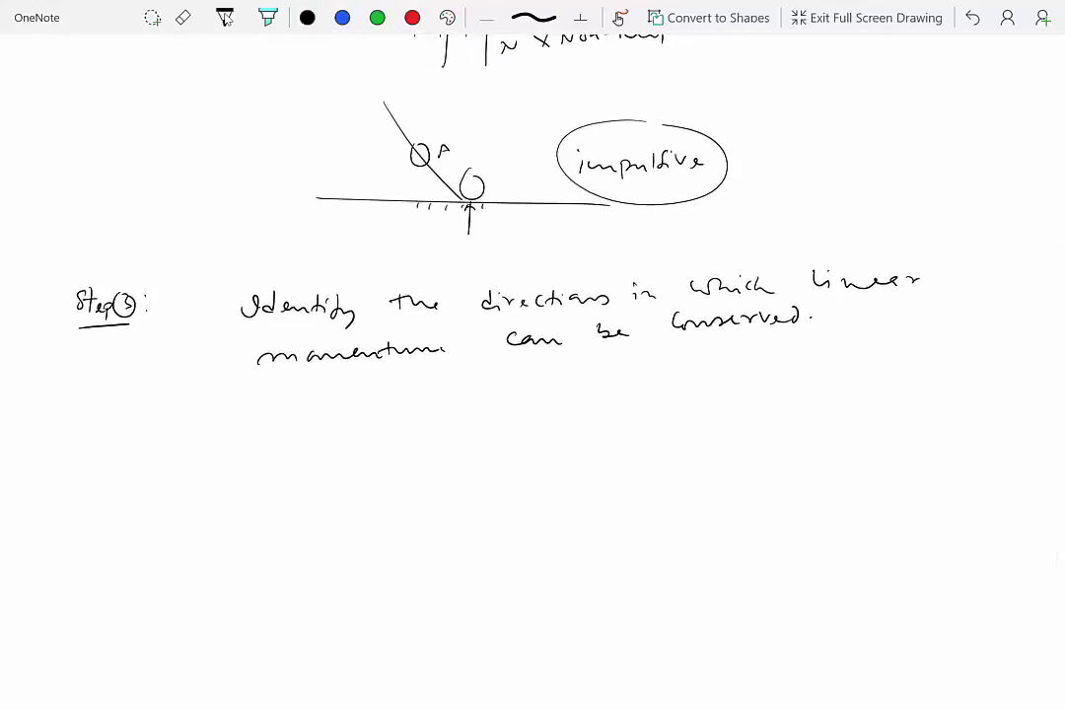
{"action": "scroll", "coordinate": [532, 355], "scroll_direction": "down", "scroll_amount": 3}
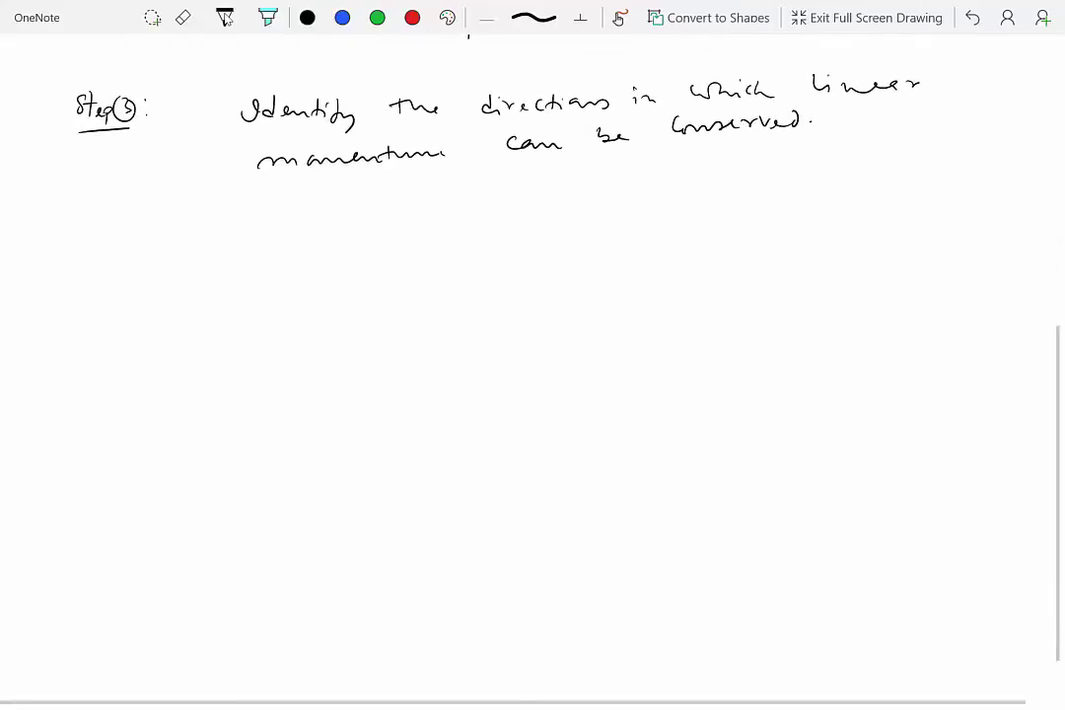
Handwrite an underlined 'Step 4:' label followed by 'Write down the Conservation of linear'.
{"action": "left_click", "coordinate": [225, 17]}
{"action": "mouse_move", "coordinate": [83, 230]}
{"action": "left_mouse_down"}
{"action": "mouse_move", "coordinate": [79, 252]}
{"action": "mouse_move", "coordinate": [140, 248]}
{"action": "left_mouse_up"}
{"action": "left_click_drag", "start_coordinate": [71, 264], "coordinate": [138, 263]}
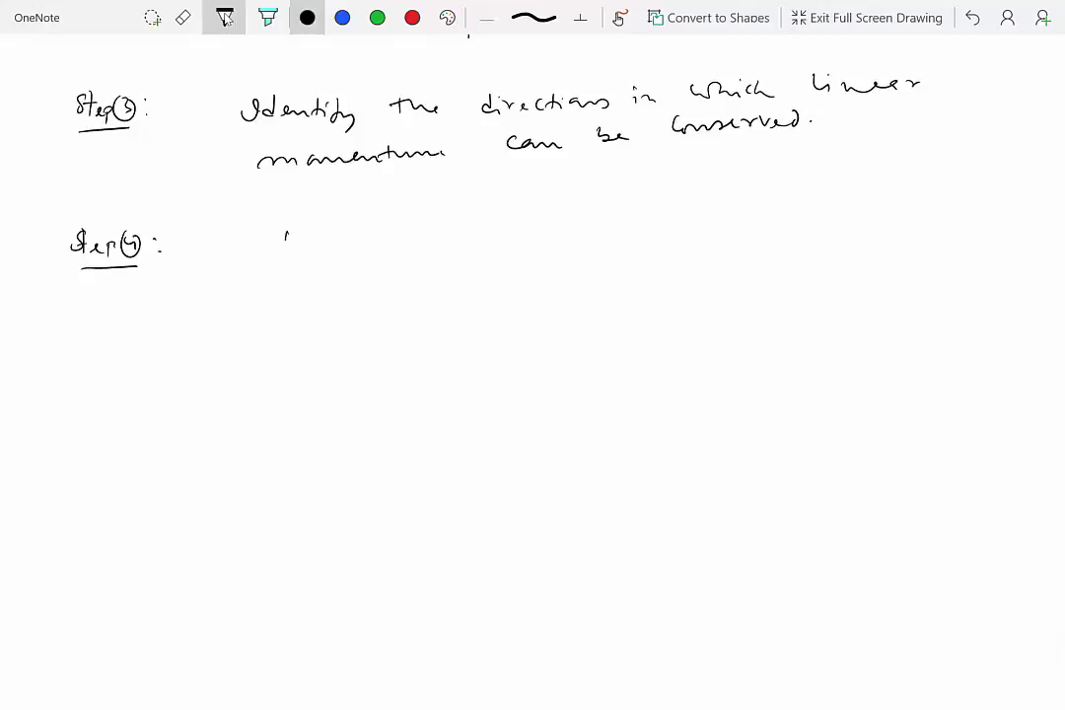
{"action": "mouse_move", "coordinate": [286, 234]}
{"action": "left_mouse_down"}
{"action": "mouse_move", "coordinate": [347, 237]}
{"action": "mouse_move", "coordinate": [365, 248]}
{"action": "mouse_move", "coordinate": [407, 237]}
{"action": "mouse_move", "coordinate": [621, 233]}
{"action": "left_mouse_up"}
{"action": "mouse_move", "coordinate": [631, 227]}
{"action": "left_mouse_down"}
{"action": "mouse_move", "coordinate": [753, 208]}
{"action": "mouse_move", "coordinate": [834, 213]}
{"action": "mouse_move", "coordinate": [849, 203]}
{"action": "mouse_move", "coordinate": [849, 227]}
{"action": "mouse_move", "coordinate": [876, 210]}
{"action": "mouse_move", "coordinate": [972, 203]}
{"action": "left_mouse_up"}
Finish with 'momentum statement in the identified direction' and begin the Step 5 label.
{"action": "left_click_drag", "start_coordinate": [257, 296], "coordinate": [442, 282]}
{"action": "mouse_move", "coordinate": [505, 262]}
{"action": "left_mouse_down"}
{"action": "mouse_move", "coordinate": [537, 261]}
{"action": "mouse_move", "coordinate": [546, 278]}
{"action": "mouse_move", "coordinate": [557, 265]}
{"action": "mouse_move", "coordinate": [656, 254]}
{"action": "left_mouse_up"}
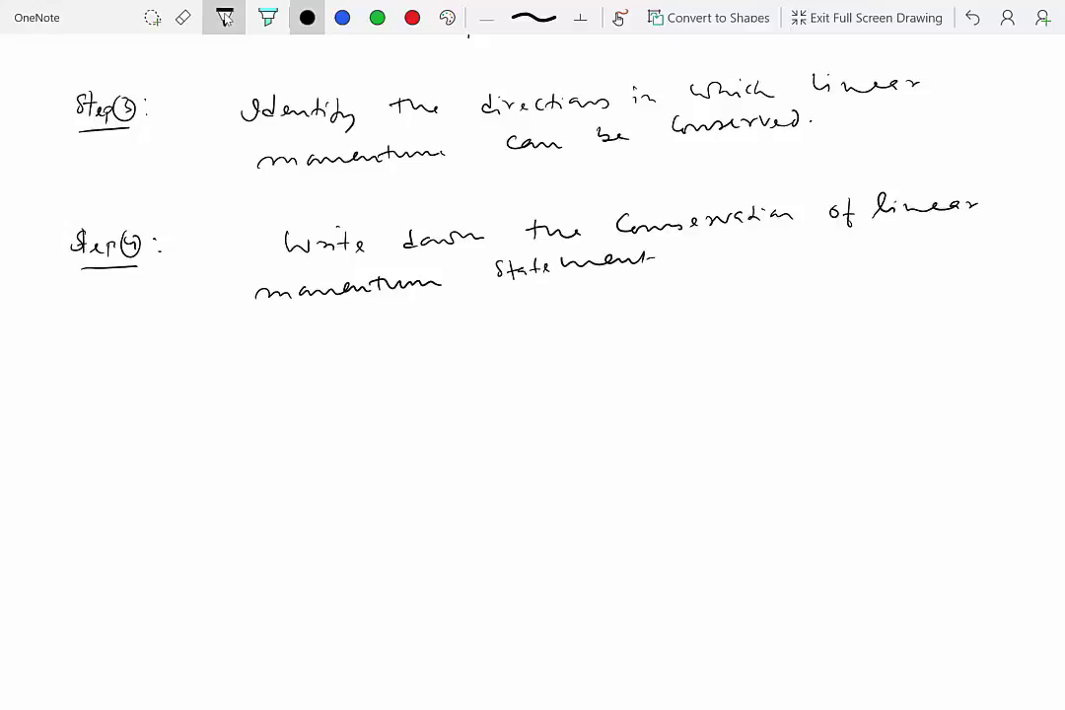
{"action": "mouse_move", "coordinate": [762, 240]}
{"action": "left_mouse_down"}
{"action": "mouse_move", "coordinate": [963, 235]}
{"action": "mouse_move", "coordinate": [979, 222]}
{"action": "left_mouse_up"}
{"action": "mouse_move", "coordinate": [276, 341]}
{"action": "left_mouse_down"}
{"action": "mouse_move", "coordinate": [282, 330]}
{"action": "mouse_move", "coordinate": [414, 332]}
{"action": "left_mouse_up"}
{"action": "scroll", "coordinate": [533, 355], "scroll_direction": "down", "scroll_amount": 4}
{"action": "mouse_move", "coordinate": [65, 221]}
{"action": "left_mouse_down"}
{"action": "mouse_move", "coordinate": [114, 236]}
{"action": "mouse_move", "coordinate": [150, 228]}
{"action": "left_mouse_up"}
Complete the underlined 'Step 5:' label, write 'Write the "e" equation.', and begin Step 6.
{"action": "left_click", "coordinate": [158, 228]}
{"action": "left_click", "coordinate": [155, 233]}
{"action": "left_click_drag", "start_coordinate": [83, 251], "coordinate": [154, 245]}
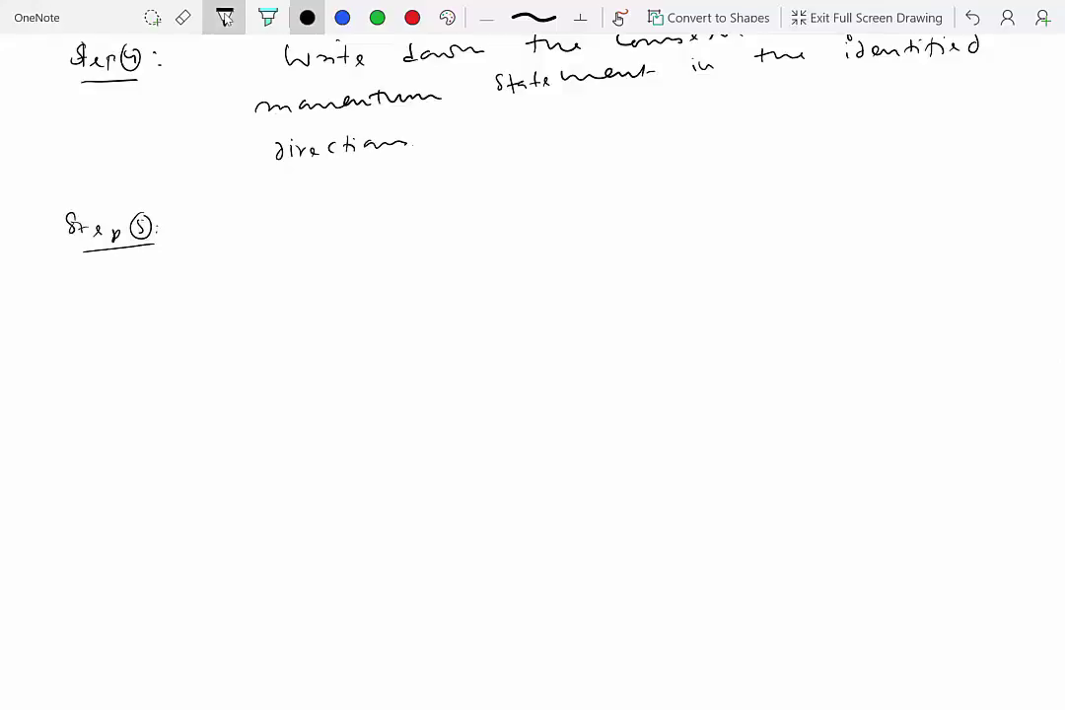
{"action": "left_click_drag", "start_coordinate": [279, 233], "coordinate": [302, 227]}
{"action": "left_click_drag", "start_coordinate": [308, 230], "coordinate": [339, 225]}
{"action": "left_click_drag", "start_coordinate": [343, 231], "coordinate": [412, 222]}
{"action": "mouse_move", "coordinate": [415, 217]}
{"action": "left_mouse_down"}
{"action": "mouse_move", "coordinate": [448, 226]}
{"action": "mouse_move", "coordinate": [670, 207]}
{"action": "left_mouse_up"}
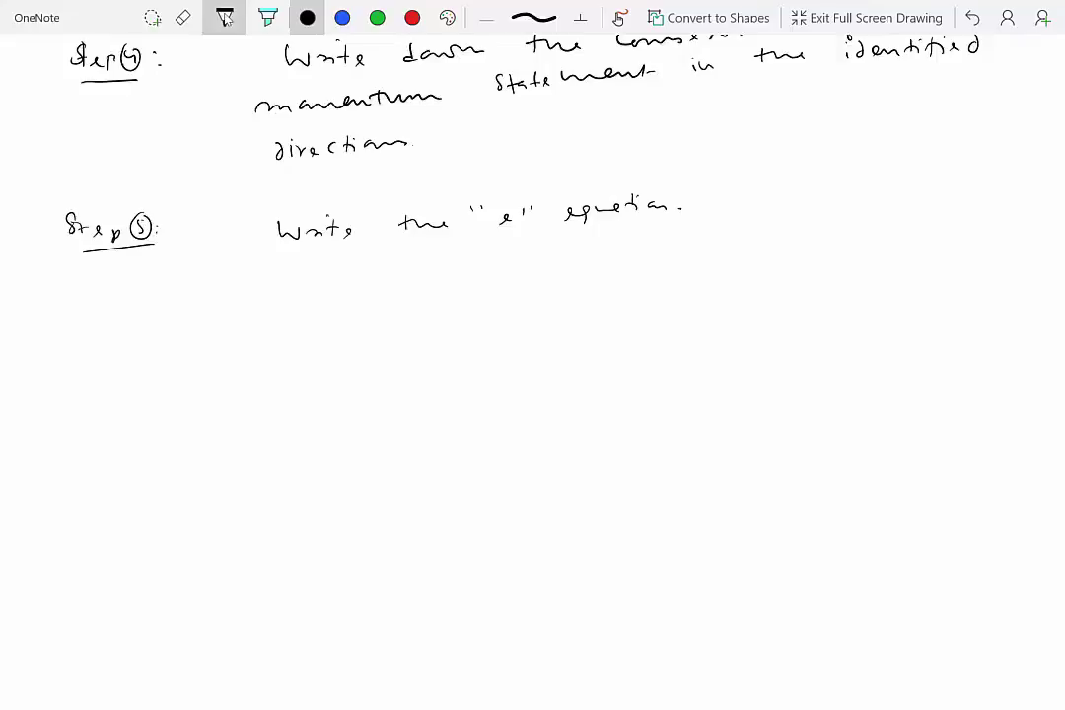
{"action": "scroll", "coordinate": [533, 375], "scroll_direction": "down", "scroll_amount": 1}
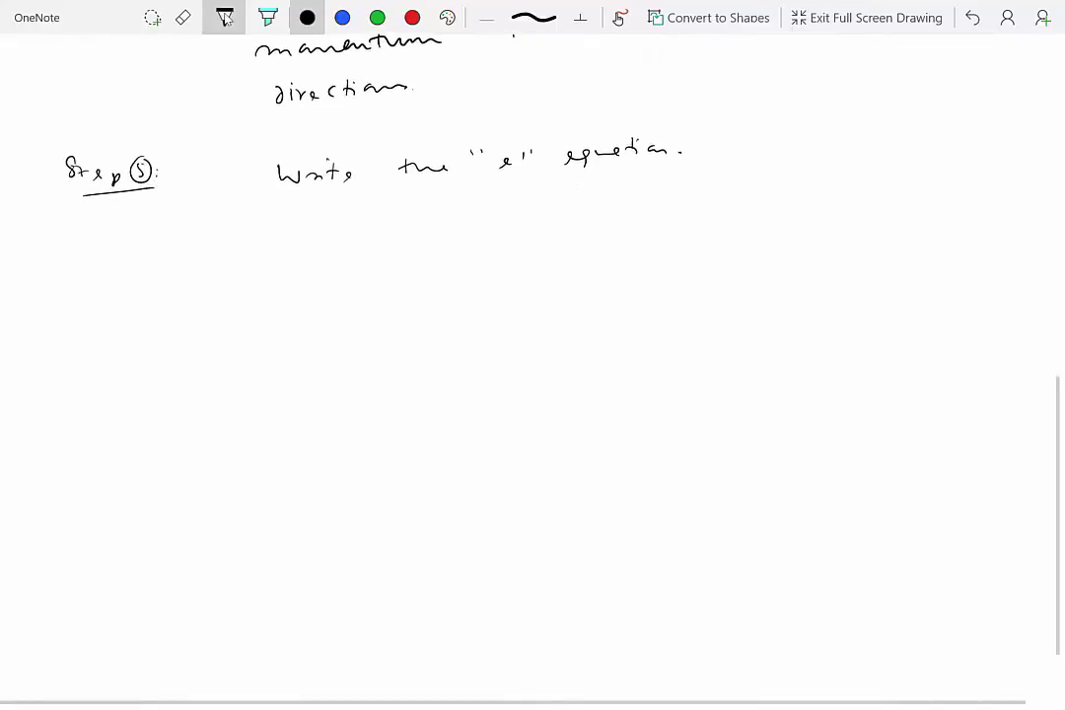
{"action": "mouse_move", "coordinate": [79, 248]}
{"action": "left_mouse_down"}
{"action": "mouse_move", "coordinate": [69, 263]}
{"action": "mouse_move", "coordinate": [104, 266]}
{"action": "mouse_move", "coordinate": [124, 248]}
{"action": "left_mouse_up"}
Complete the underlined 'Step 6:' label and write 'Identify the unknowns and solve for them.'.
{"action": "left_click_drag", "start_coordinate": [77, 279], "coordinate": [135, 278]}
{"action": "left_click", "coordinate": [146, 254]}
{"action": "left_click", "coordinate": [146, 264]}
{"action": "mouse_move", "coordinate": [278, 261]}
{"action": "left_mouse_down"}
{"action": "mouse_move", "coordinate": [295, 246]}
{"action": "mouse_move", "coordinate": [312, 259]}
{"action": "mouse_move", "coordinate": [341, 246]}
{"action": "mouse_move", "coordinate": [389, 262]}
{"action": "mouse_move", "coordinate": [619, 237]}
{"action": "left_mouse_up"}
{"action": "left_click", "coordinate": [372, 242]}
{"action": "mouse_move", "coordinate": [619, 239]}
{"action": "left_mouse_down"}
{"action": "mouse_move", "coordinate": [706, 221]}
{"action": "mouse_move", "coordinate": [823, 219]}
{"action": "left_mouse_up"}
{"action": "mouse_move", "coordinate": [837, 206]}
{"action": "left_mouse_down"}
{"action": "mouse_move", "coordinate": [837, 226]}
{"action": "mouse_move", "coordinate": [891, 216]}
{"action": "left_mouse_up"}
{"action": "left_click_drag", "start_coordinate": [880, 204], "coordinate": [978, 211]}
{"action": "left_click", "coordinate": [990, 211]}
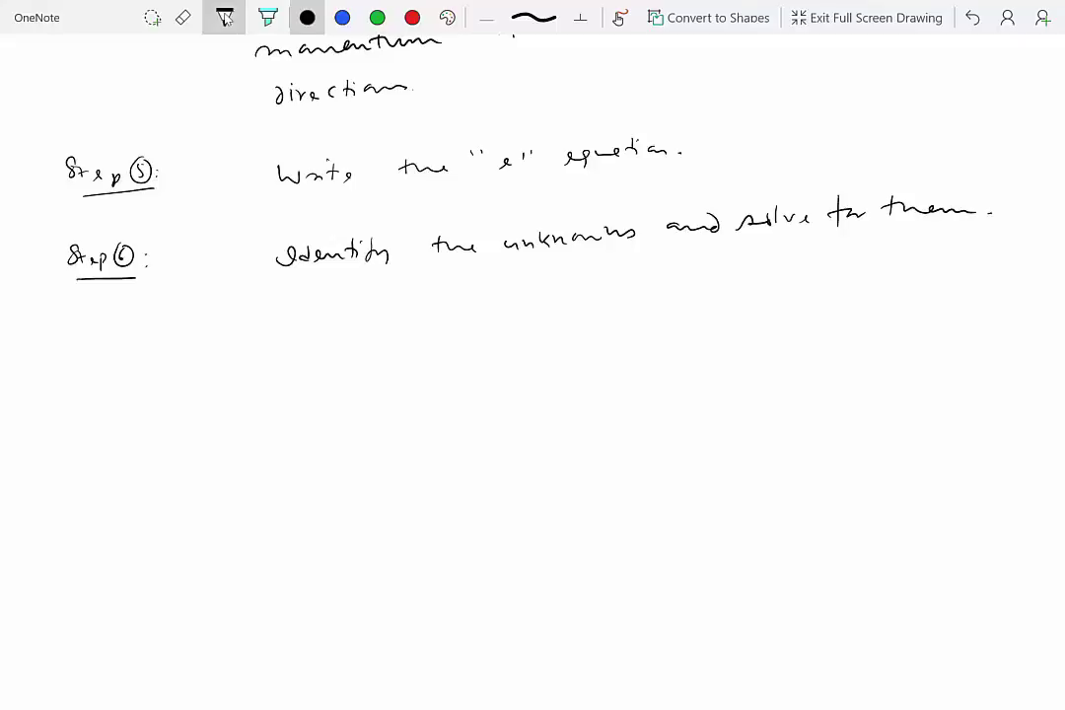
{"action": "scroll", "coordinate": [225, 18], "scroll_direction": "up", "scroll_amount": 5}
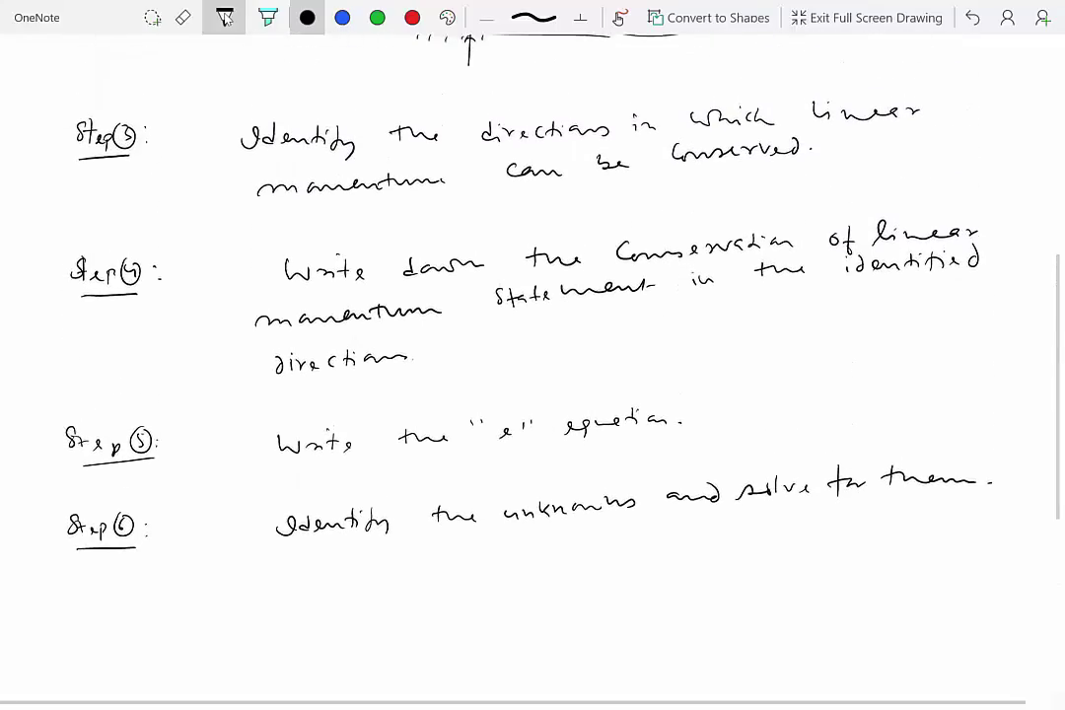
{"action": "scroll", "coordinate": [225, 18], "scroll_direction": "down", "scroll_amount": 3}
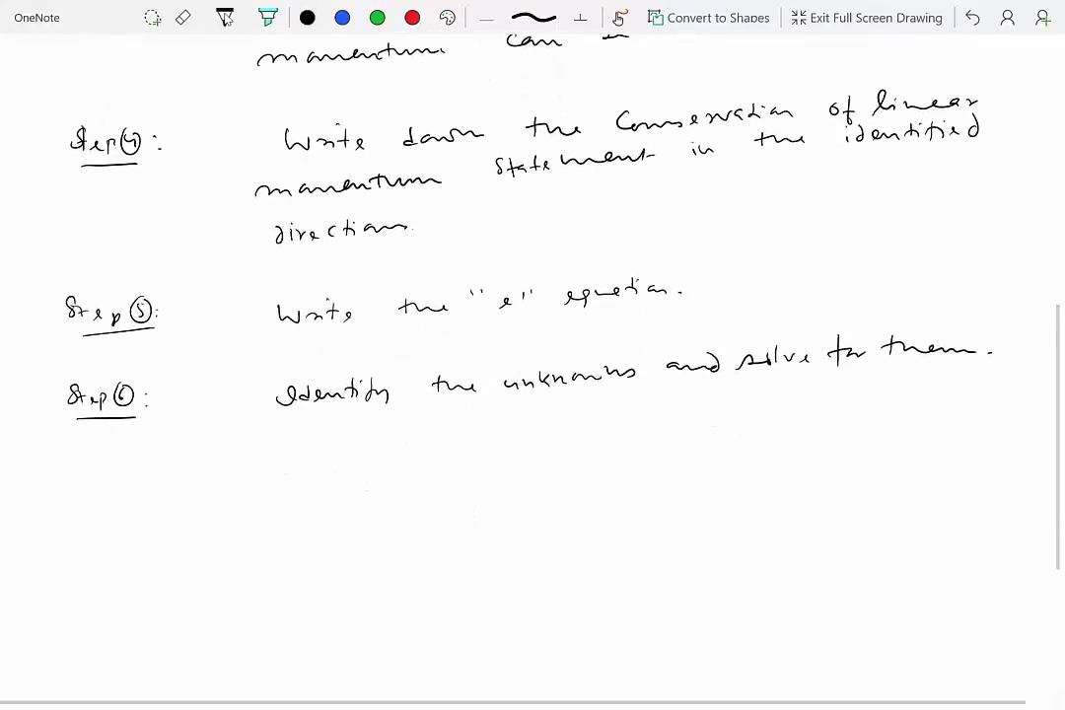